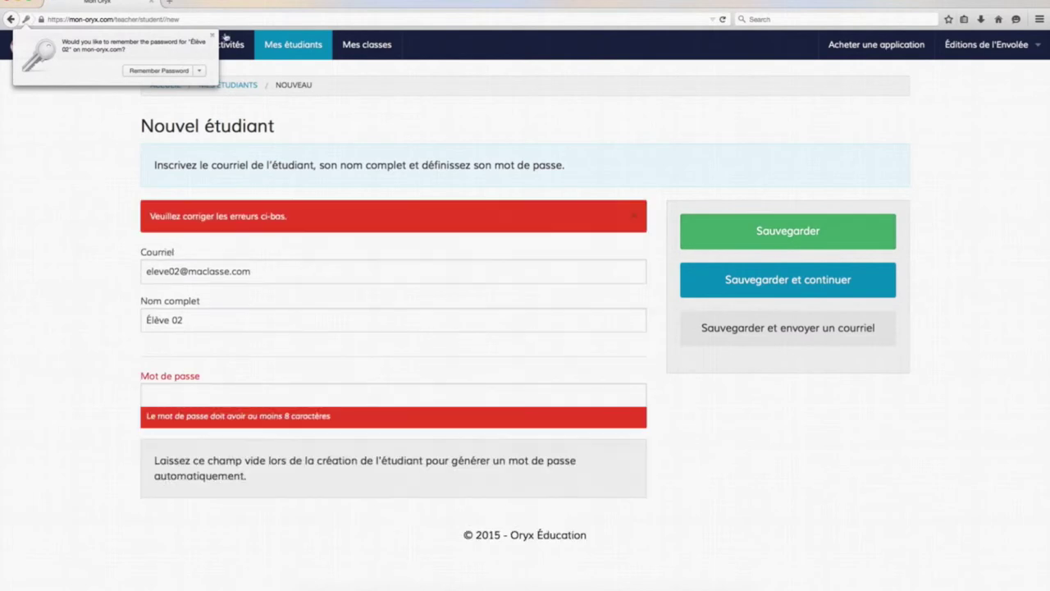
# Give Élève 02 a password of 8+ characters and save the student, dismissing the browser password prompts
pyautogui.click(212, 35)
pyautogui.click(217, 398)
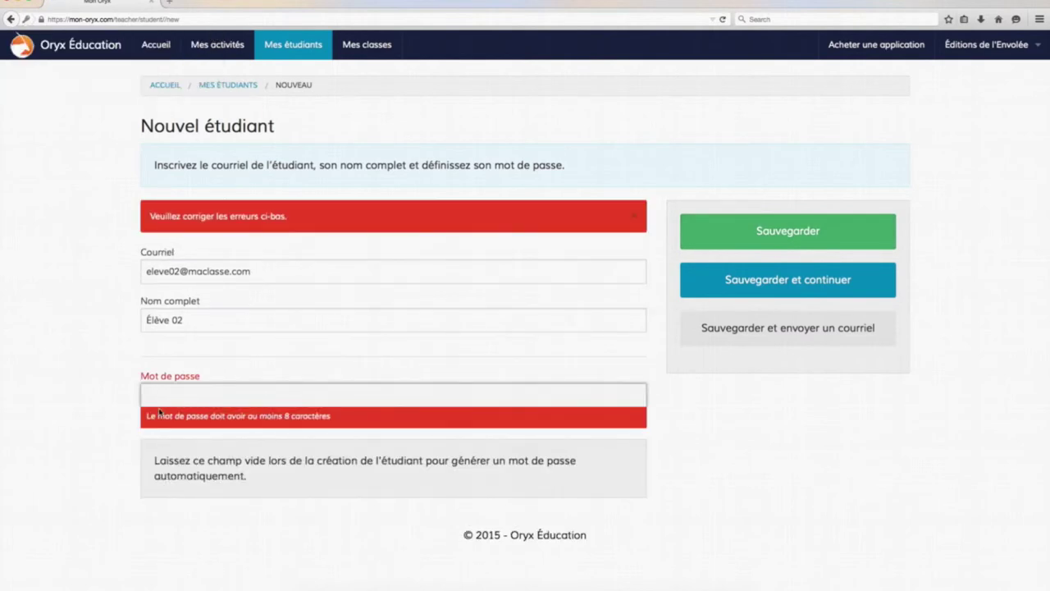
pyautogui.write('motdepasse1')
pyautogui.click(764, 230)
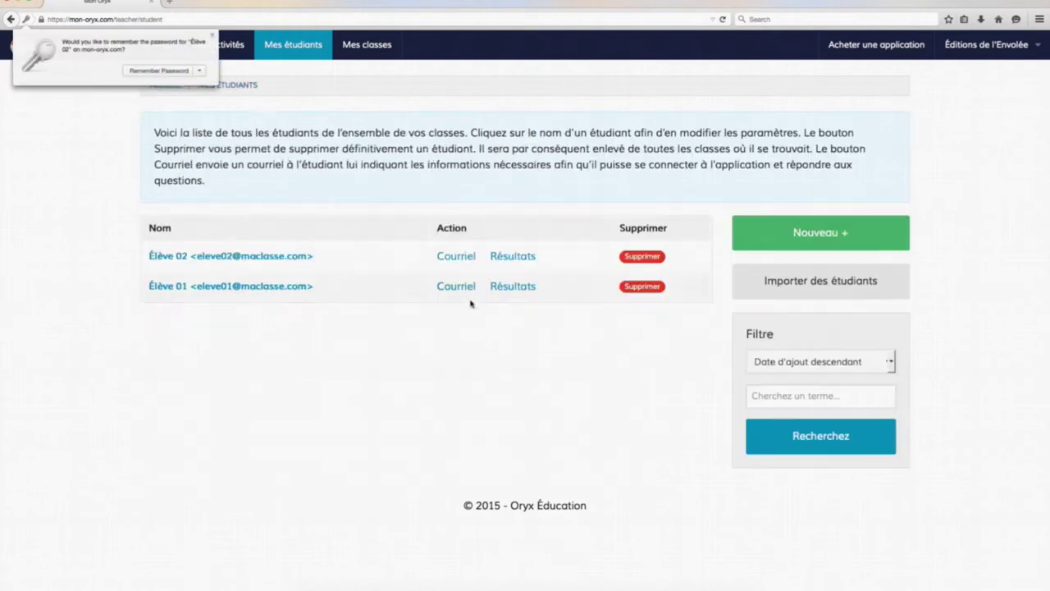
pyautogui.click(211, 35)
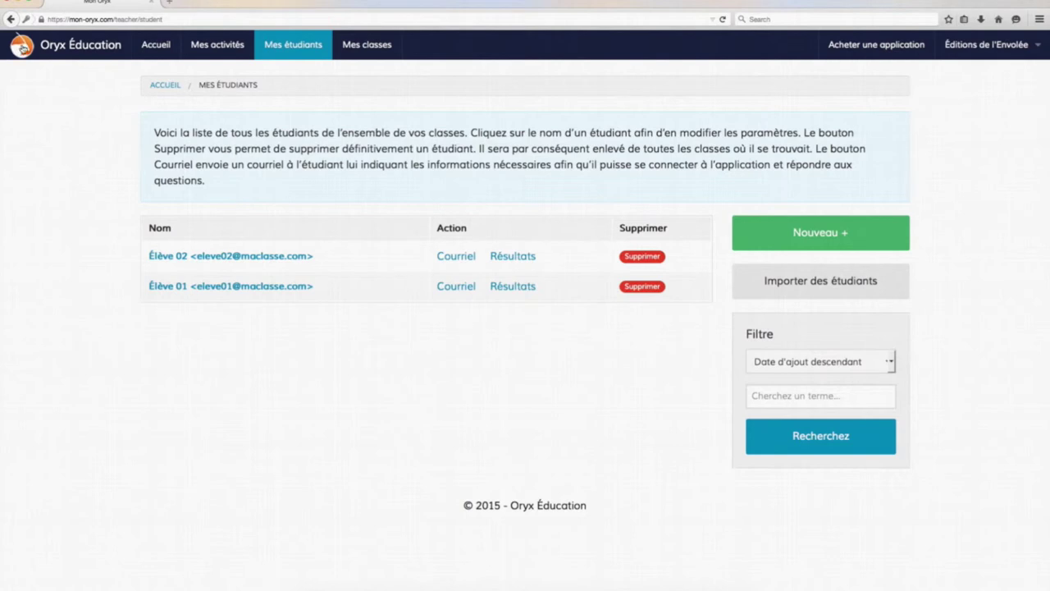
# Return to Accueil and open Mes classes through the 'Création des classes' step
pyautogui.click(23, 49)
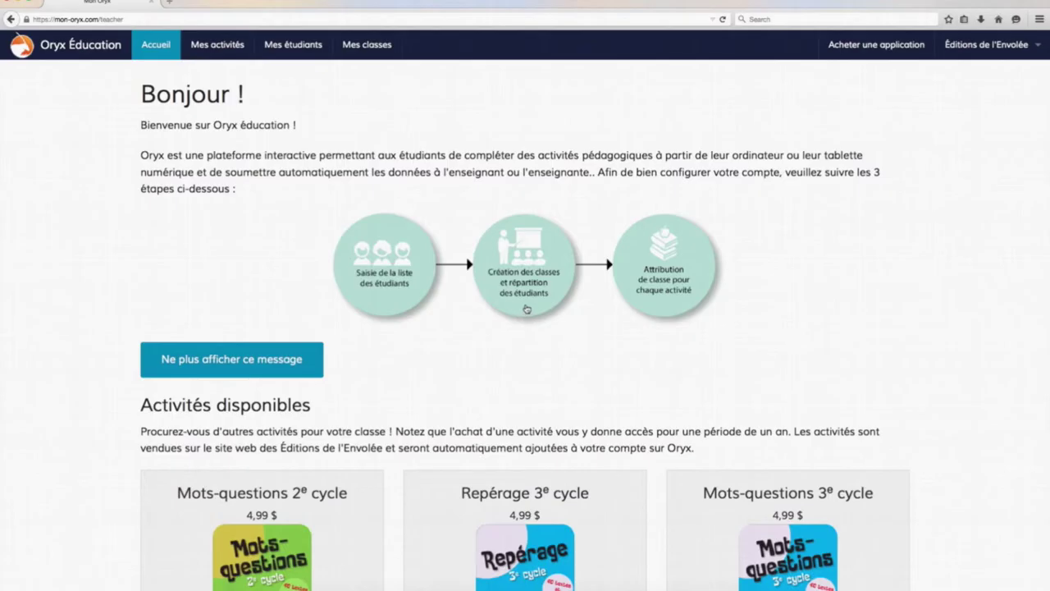
pyautogui.click(527, 308)
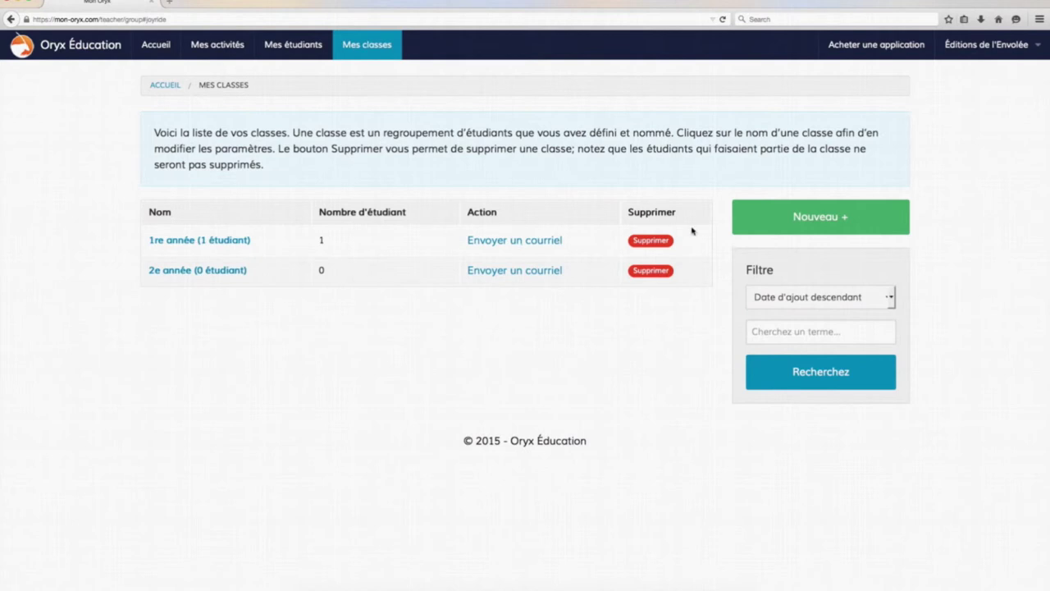
# Create a new class named '3e année' and save it
pyautogui.click(765, 216)
pyautogui.click(208, 167)
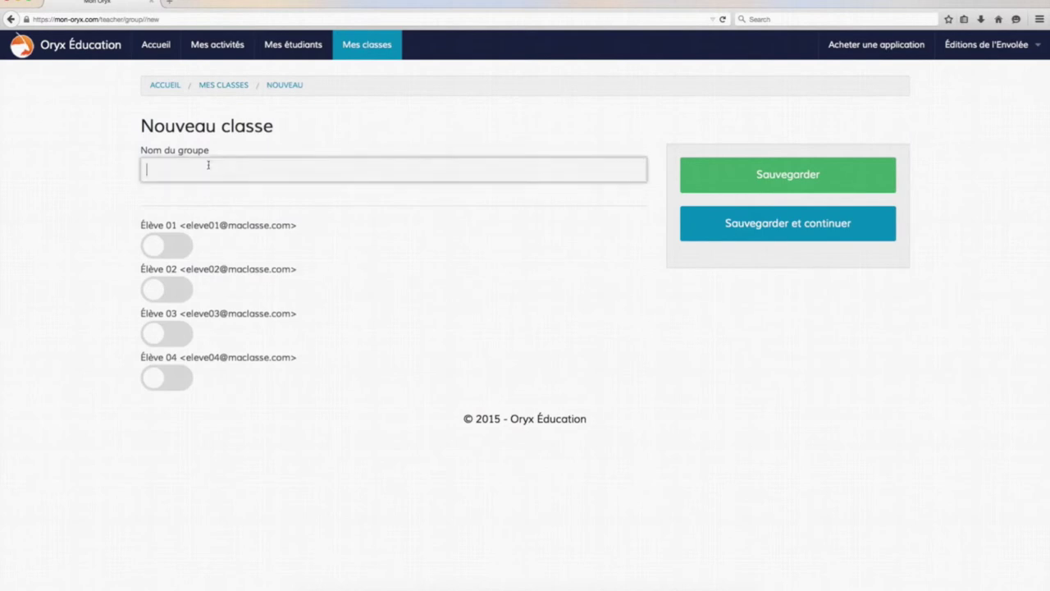
pyautogui.write('3e année')
pyautogui.press('Down')
pyautogui.press('Return')
pyautogui.click(769, 176)
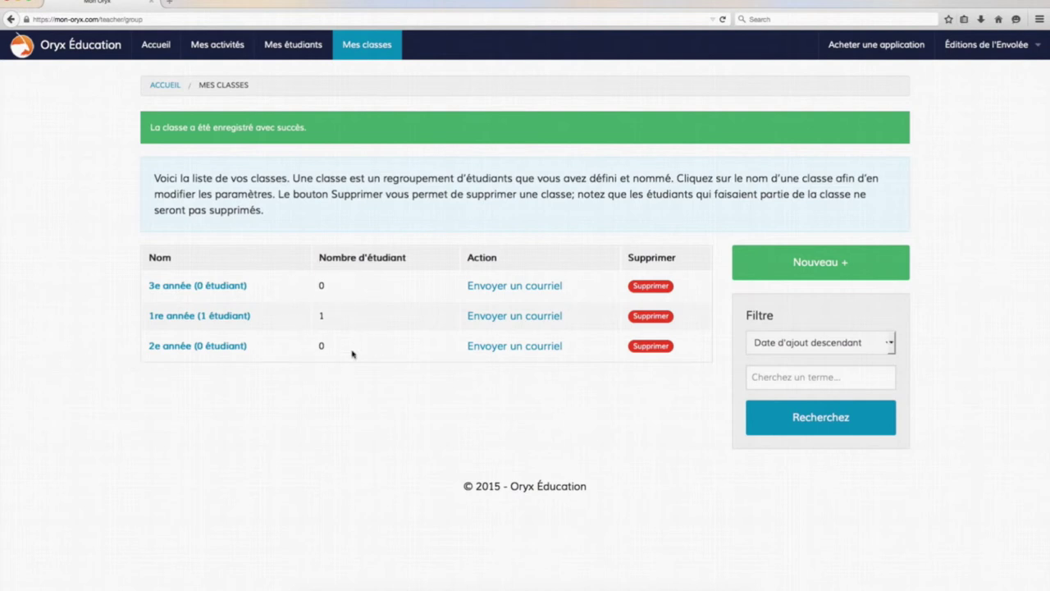
# Add Élève 03 and Élève 01 to the 1re année class and save it
pyautogui.click(179, 316)
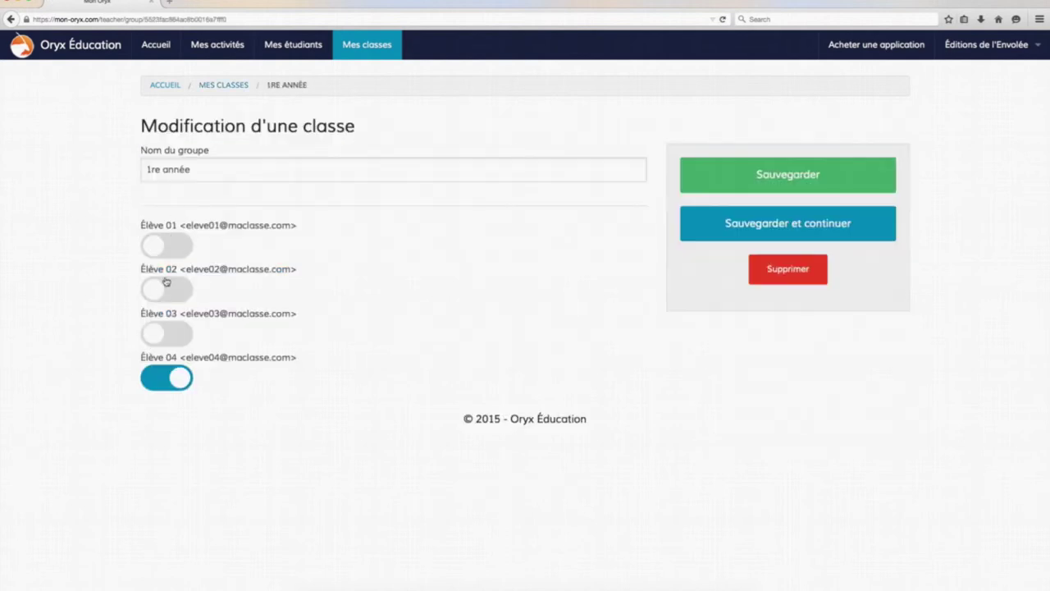
pyautogui.click(159, 333)
pyautogui.click(160, 246)
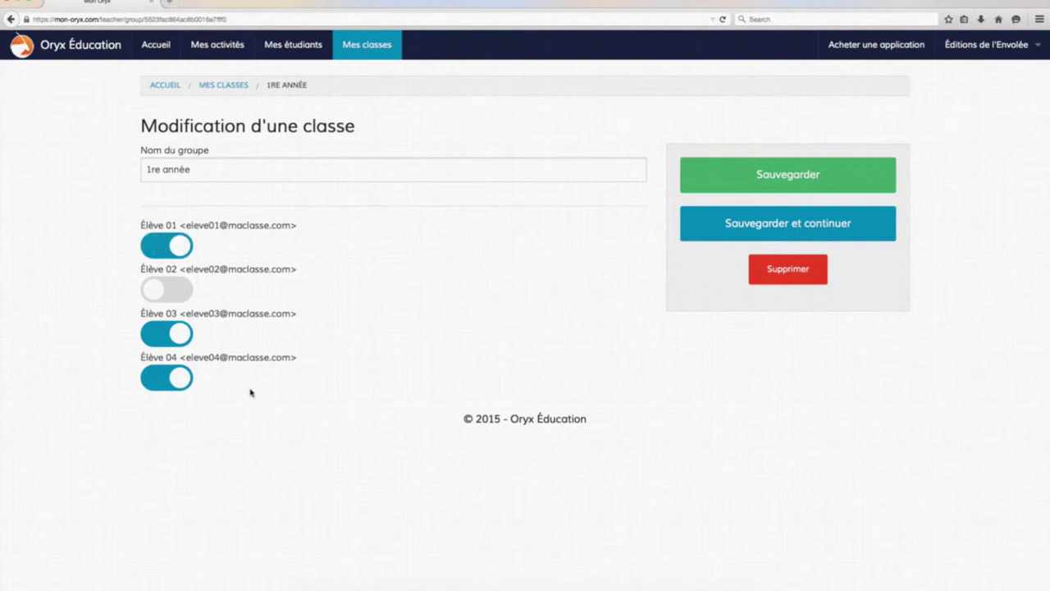
pyautogui.click(812, 184)
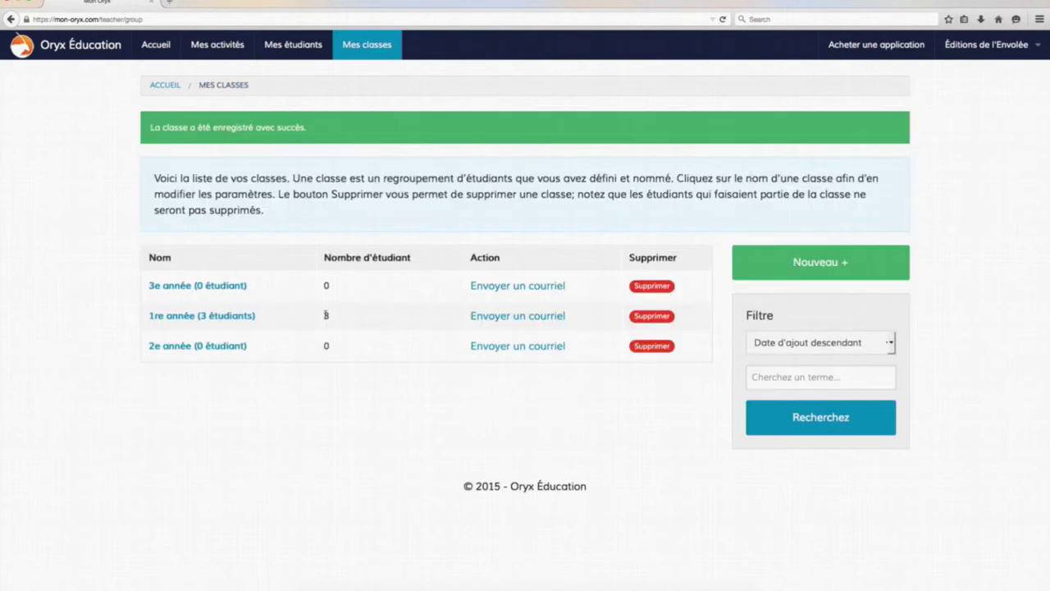
# Add Élève 02 to the 3e année class and save it
pyautogui.click(196, 286)
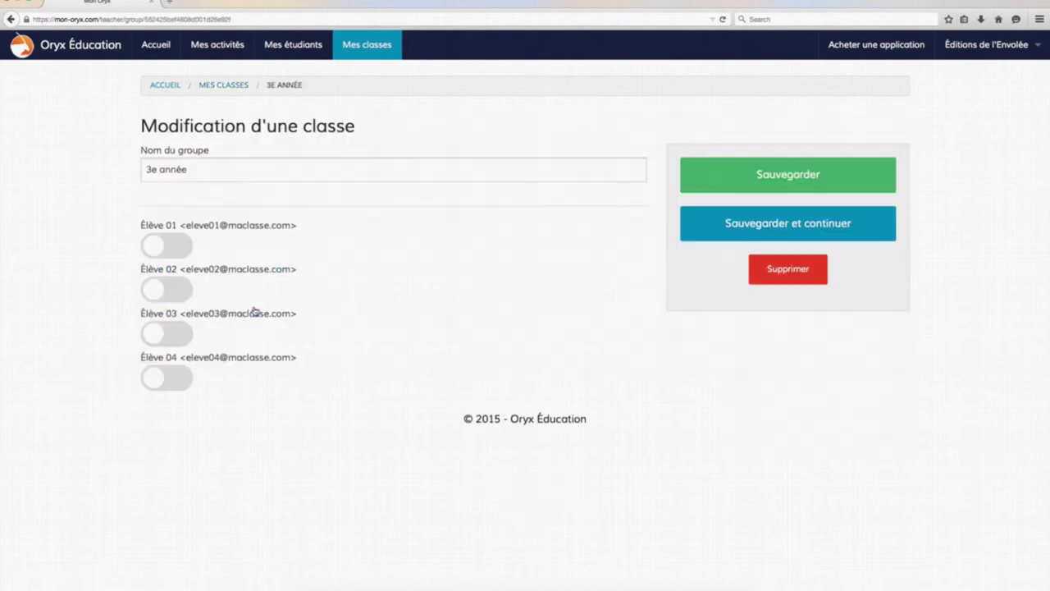
pyautogui.click(151, 290)
pyautogui.click(717, 182)
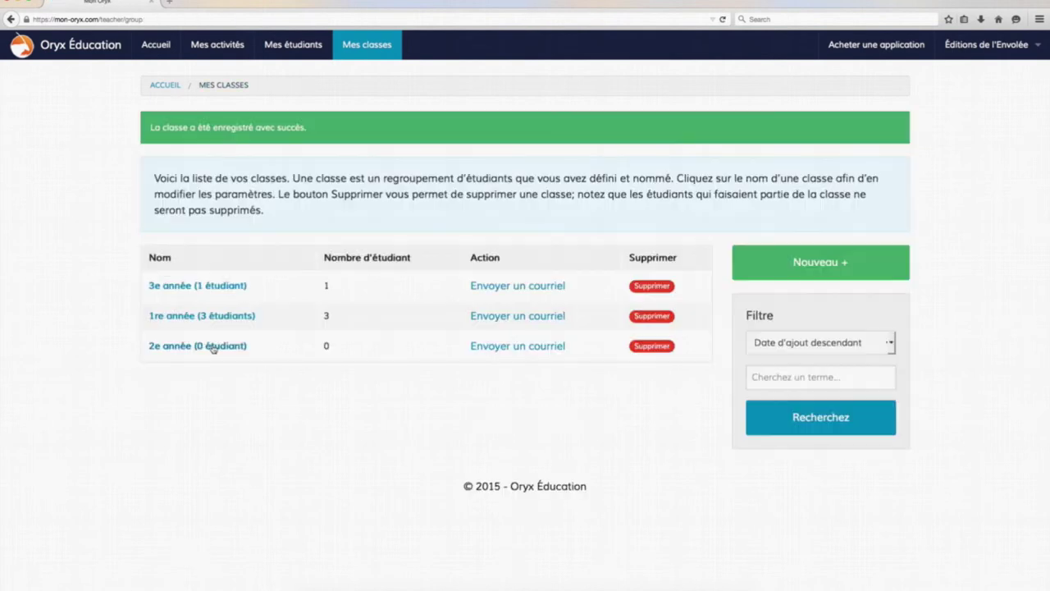
# Add Élève 04 to the 2e année class and save it
pyautogui.click(169, 346)
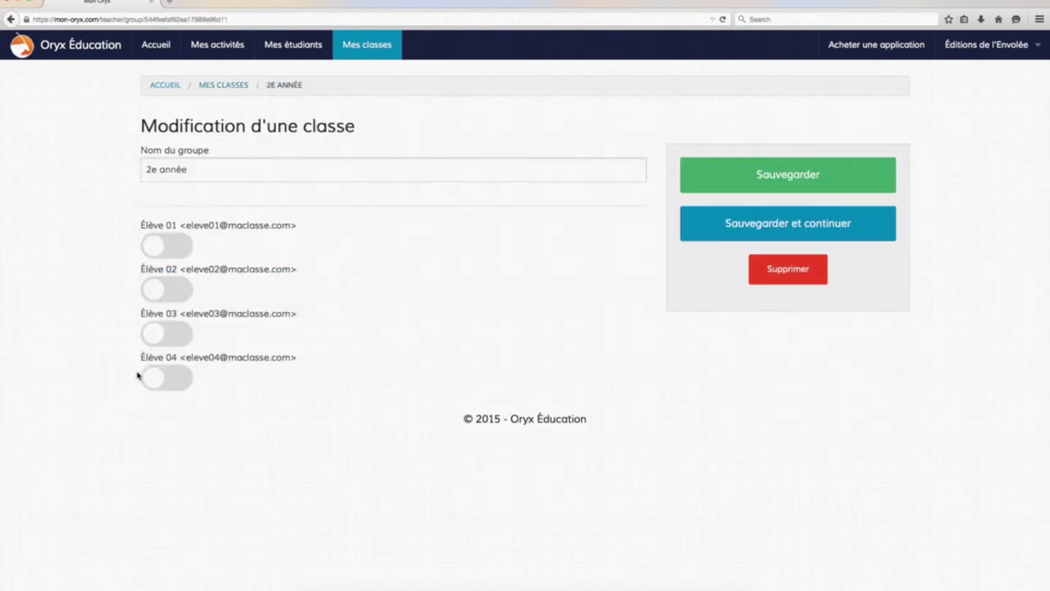
pyautogui.click(156, 377)
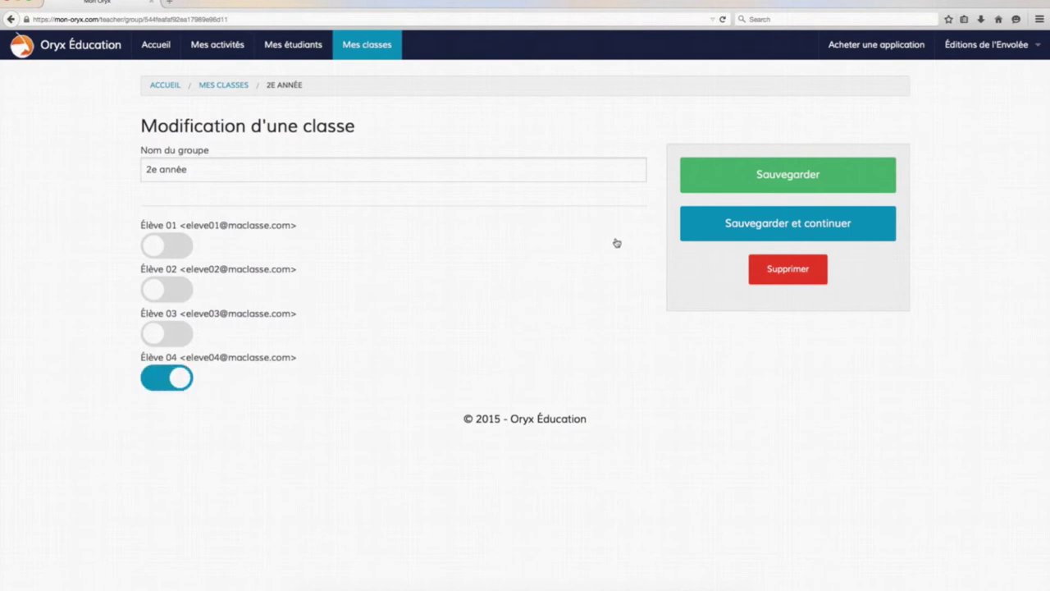
pyautogui.click(771, 175)
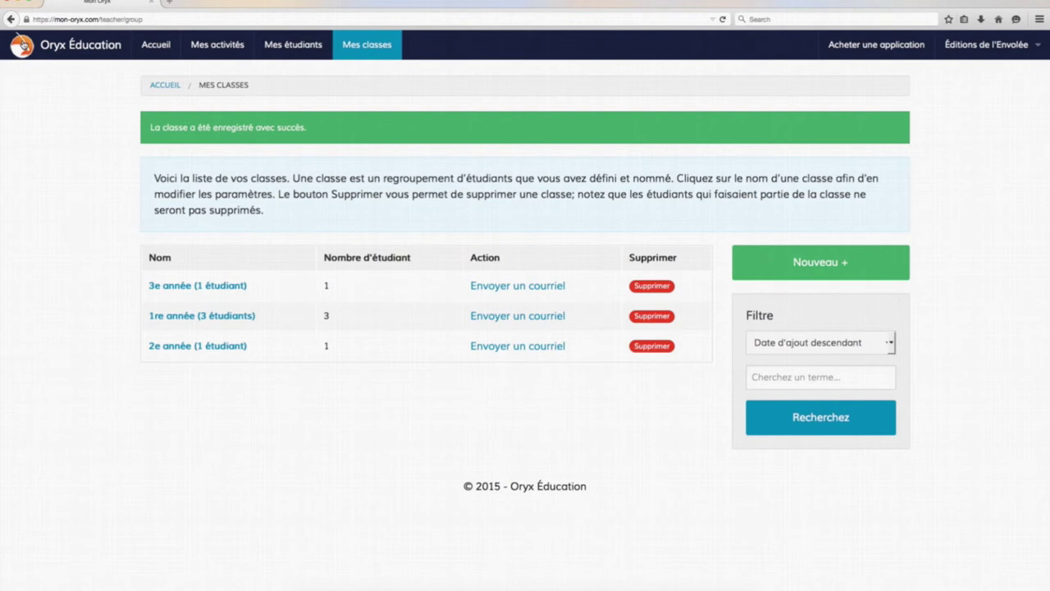
# Return to Accueil and open Mes activités via the 'Attribution de classe pour chaque activité' step
pyautogui.click(21, 45)
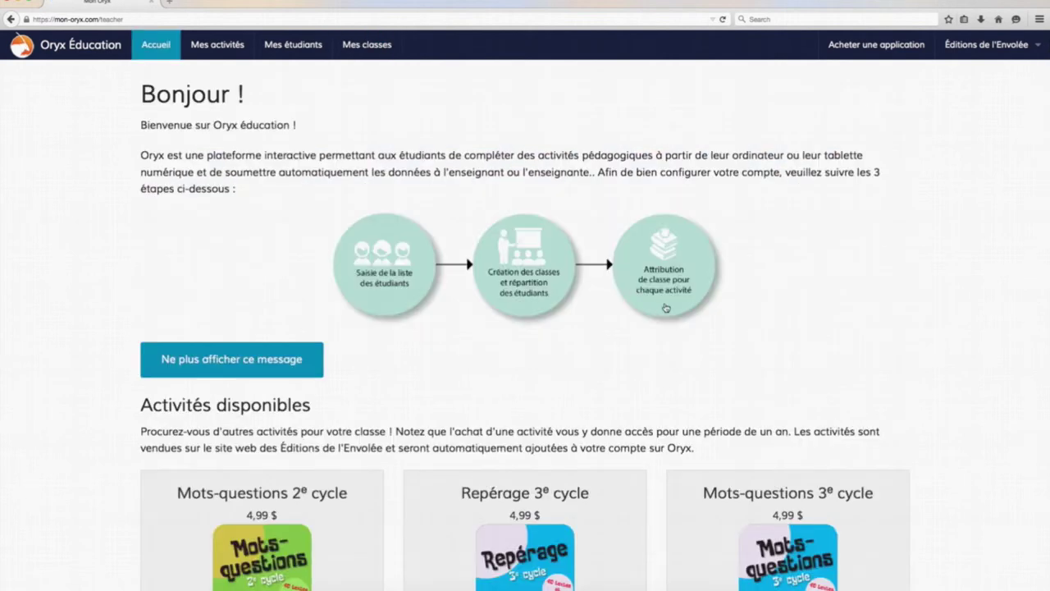
pyautogui.click(681, 3)
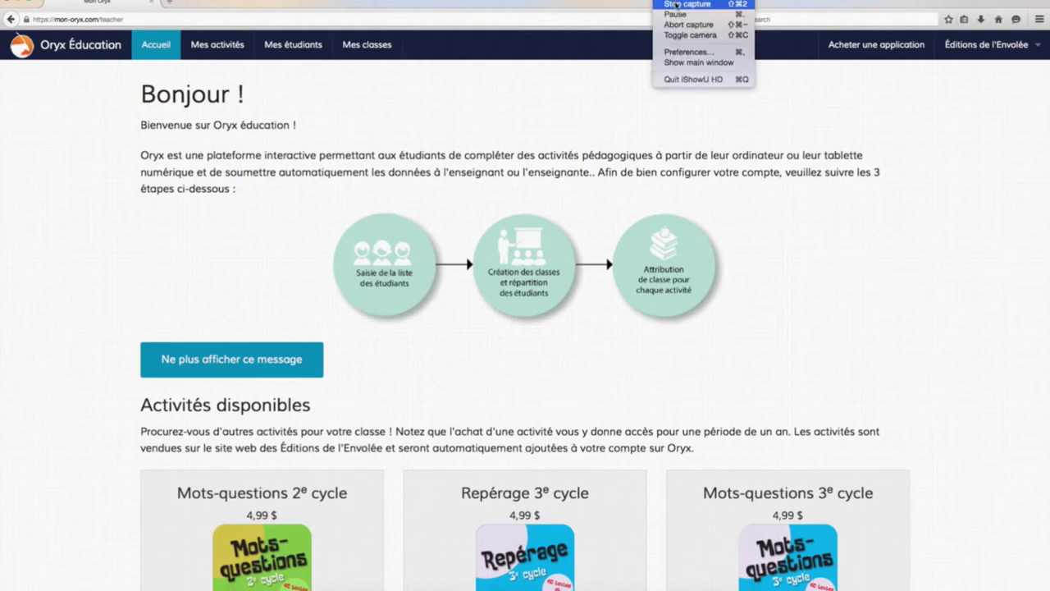
pyautogui.click(697, 30)
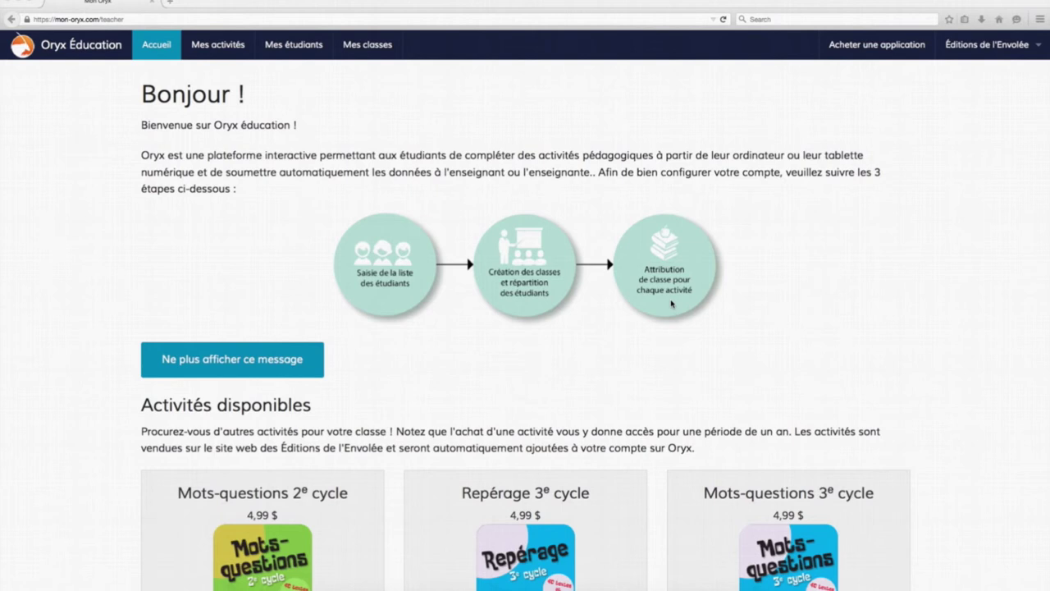
pyautogui.click(664, 306)
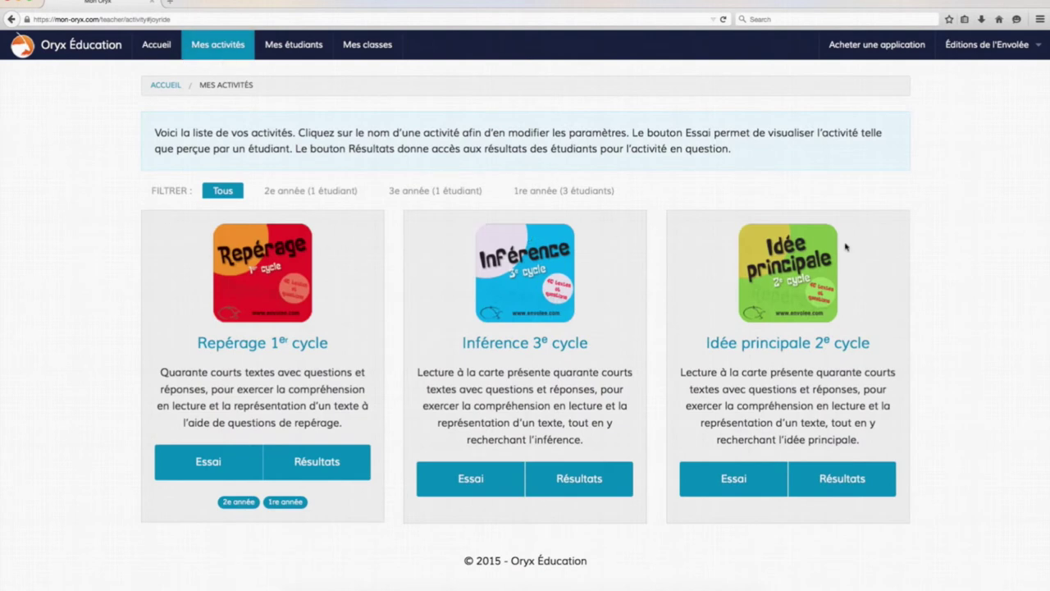
# Schedule Repérage 1er cycle from 2015-04-06 to 2015-04-25 with 10 attempts for 2e and 1re année
pyautogui.click(281, 297)
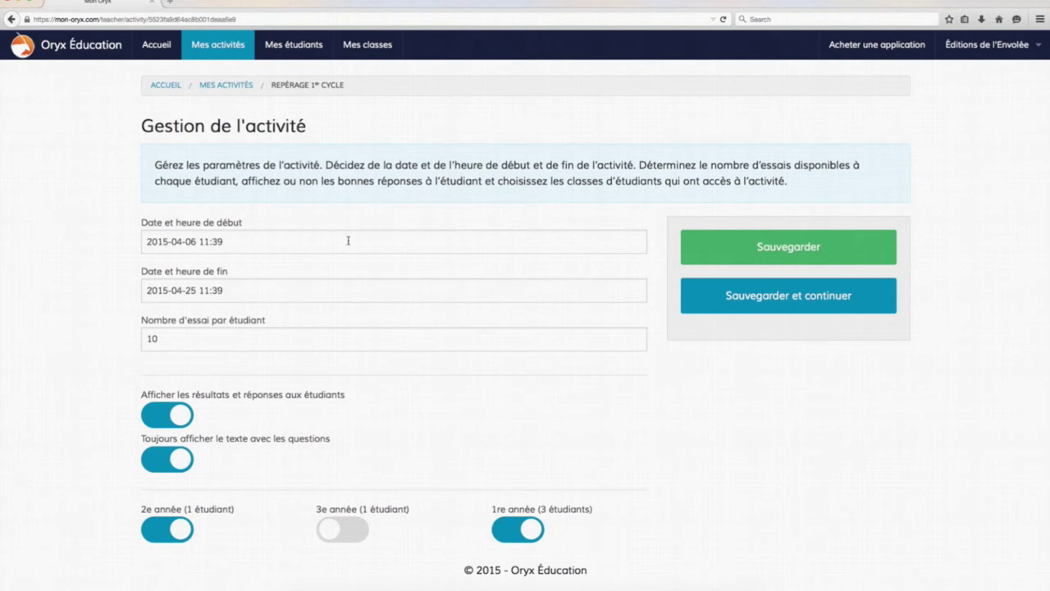
pyautogui.click(348, 240)
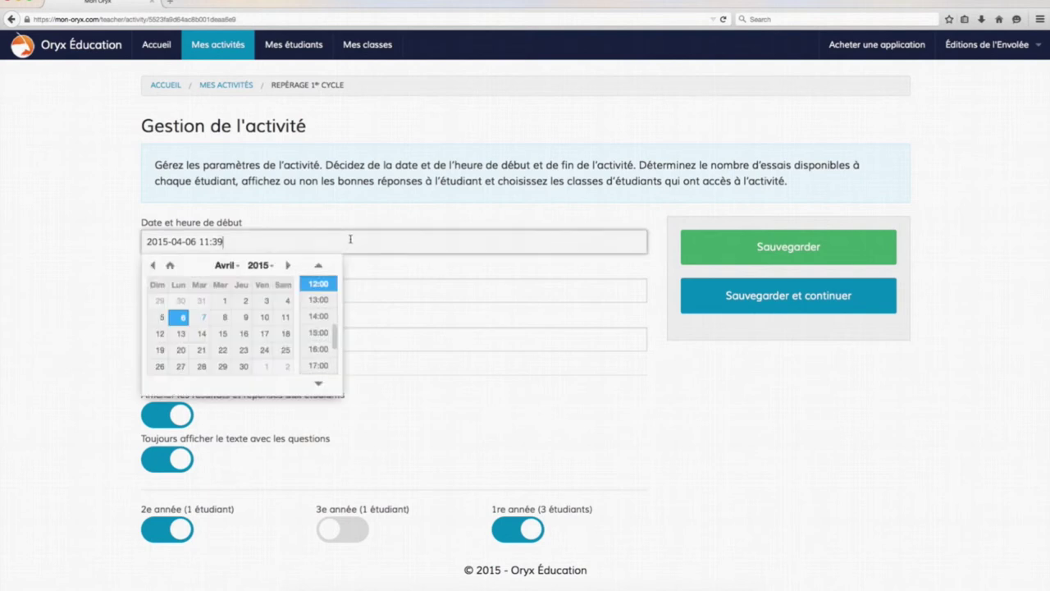
pyautogui.click(94, 281)
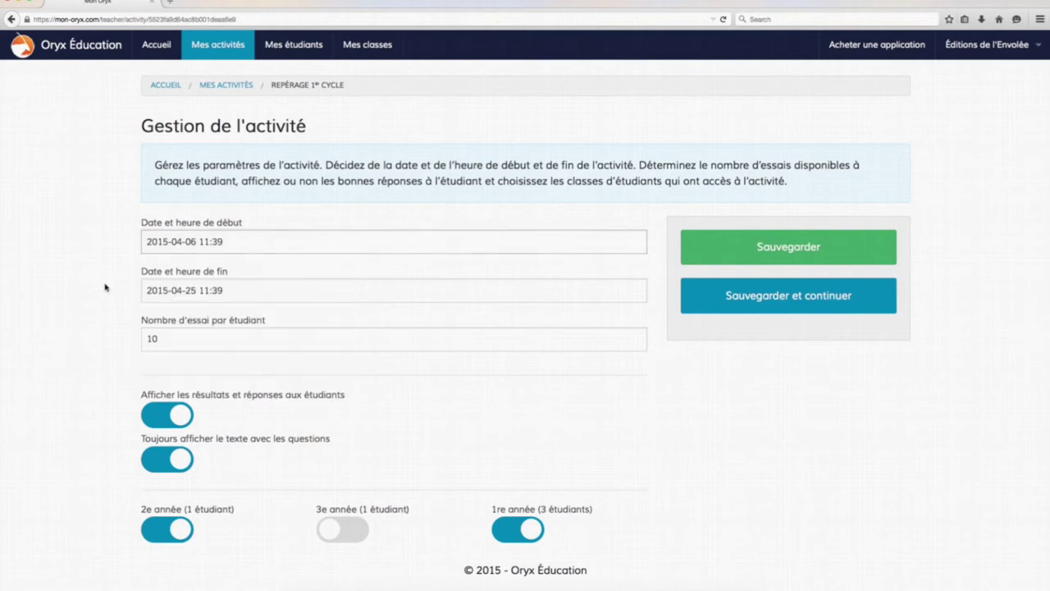
pyautogui.doubleClick(163, 336)
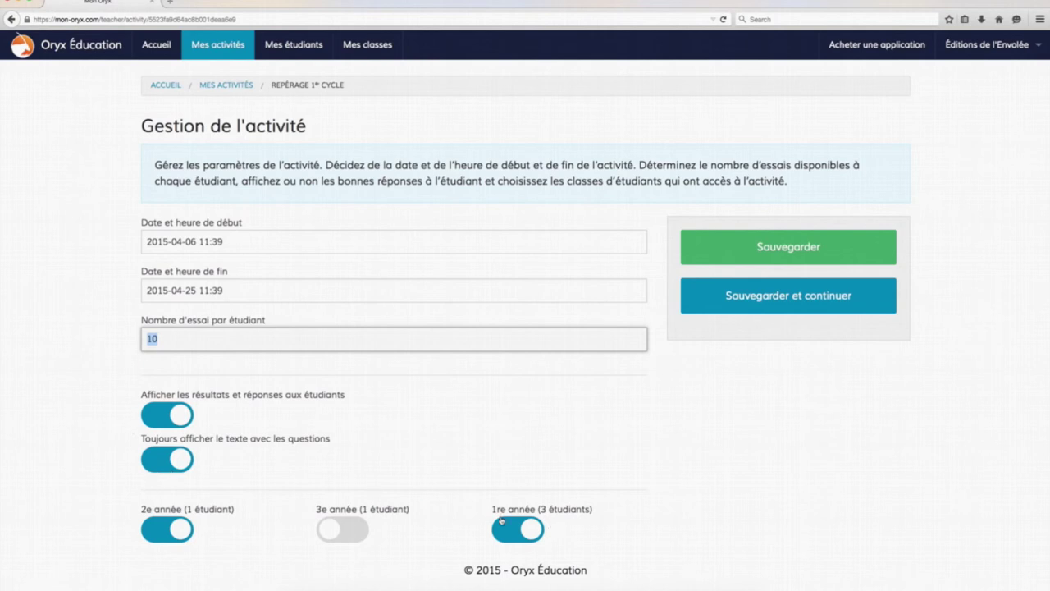
pyautogui.click(104, 523)
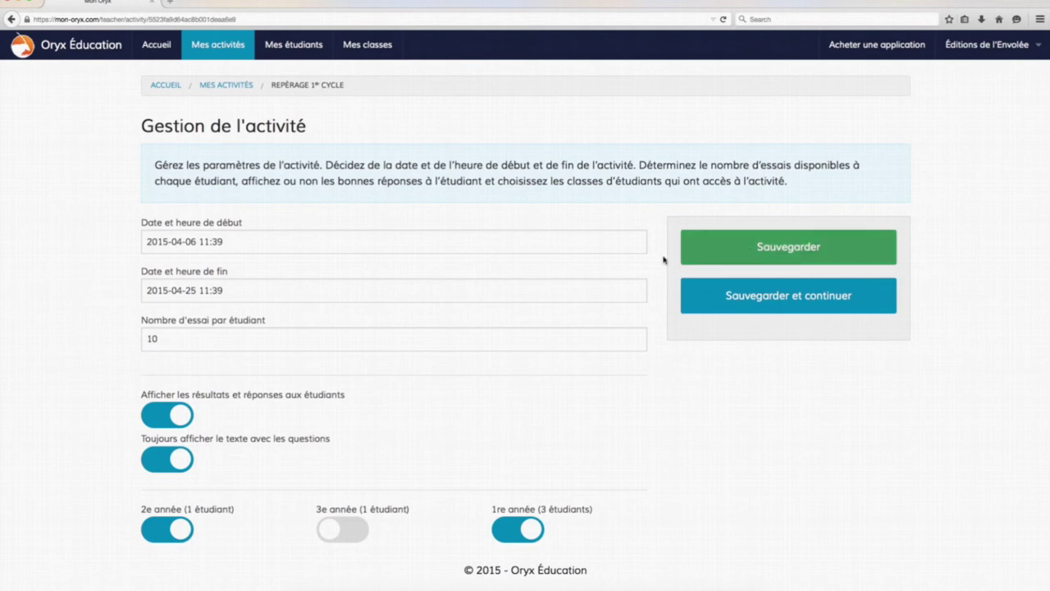
pyautogui.click(820, 256)
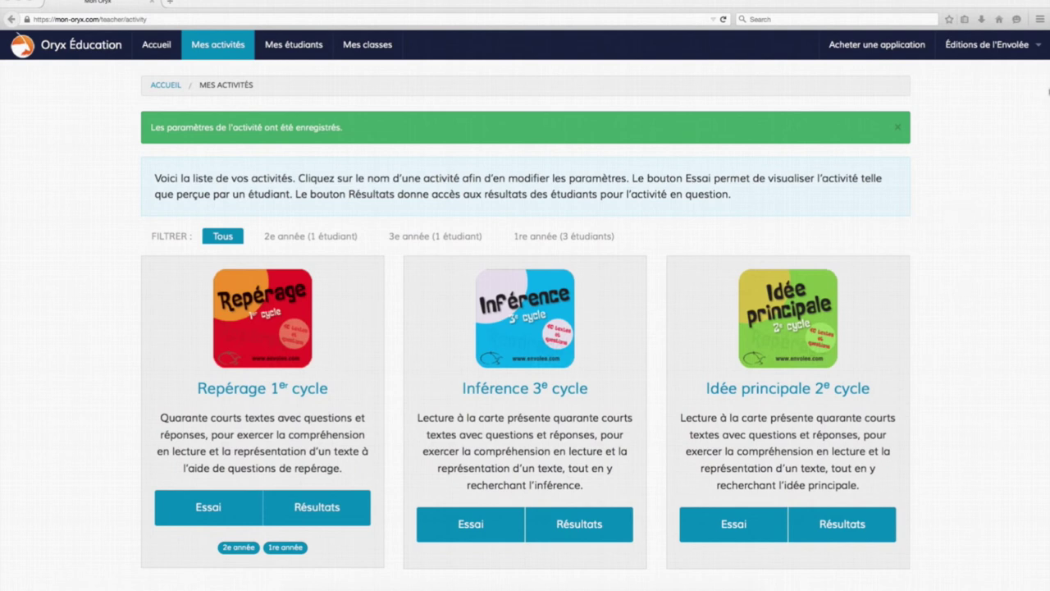
# Log out of the teacher account and sign in as Élève 01 with the student's e-mail and password
pyautogui.click(982, 48)
pyautogui.click(981, 133)
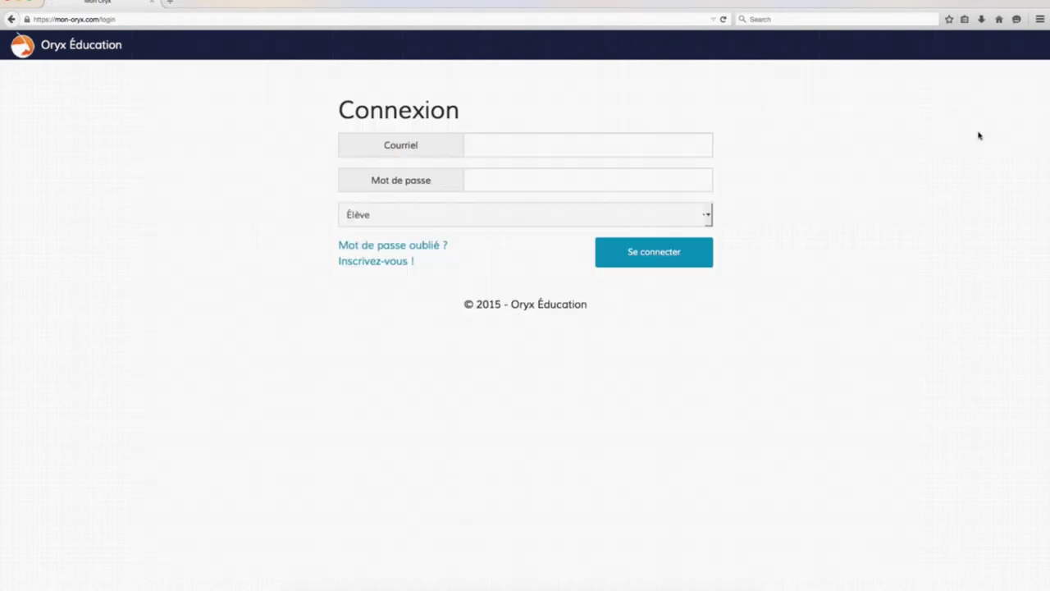
pyautogui.click(562, 144)
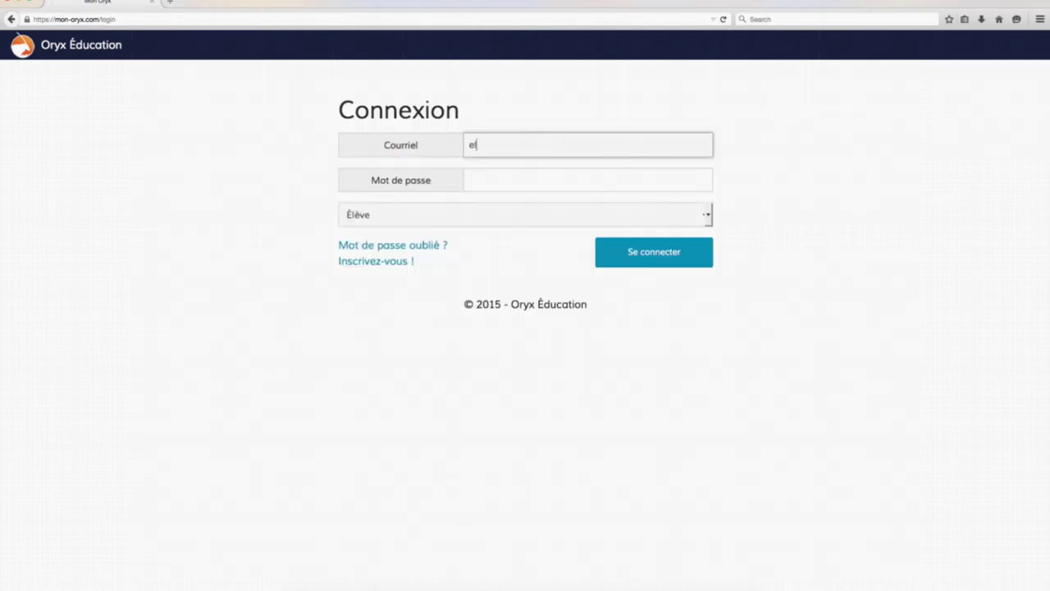
pyautogui.press('Tab')
pyautogui.write('1234')
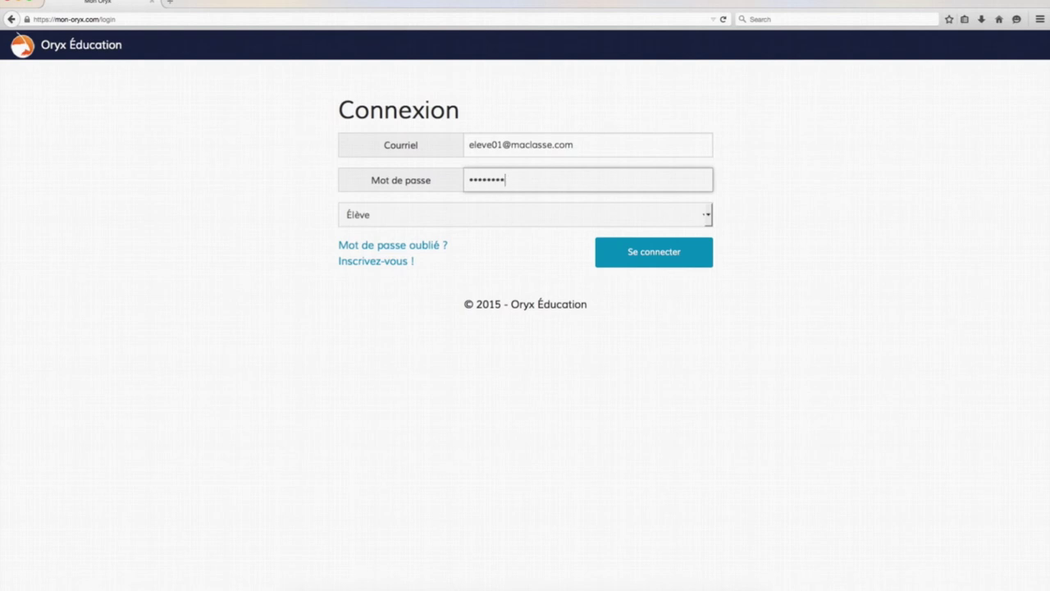
pyautogui.click(686, 253)
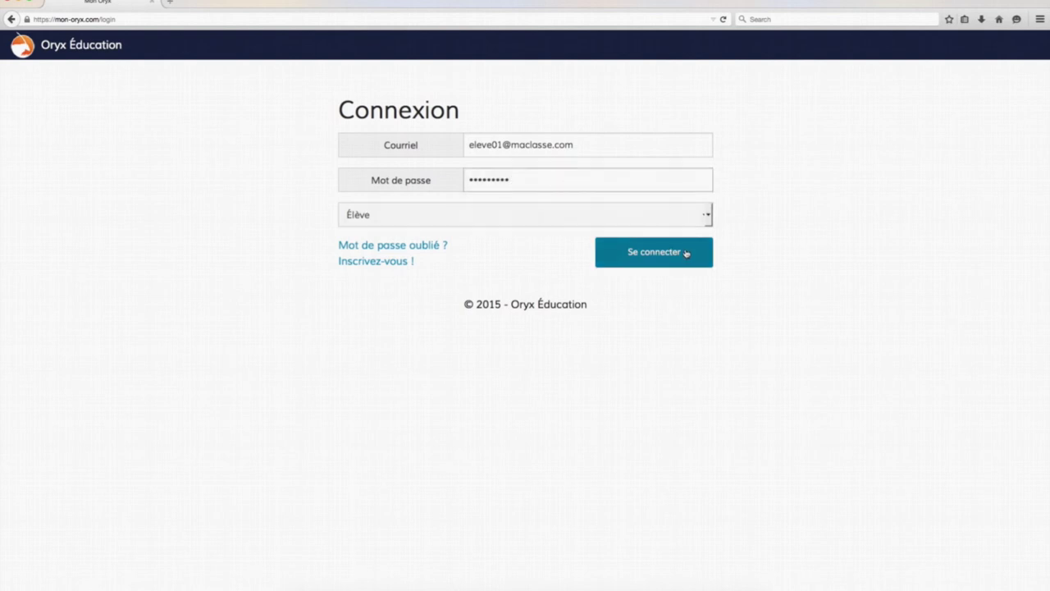
pyautogui.click(213, 36)
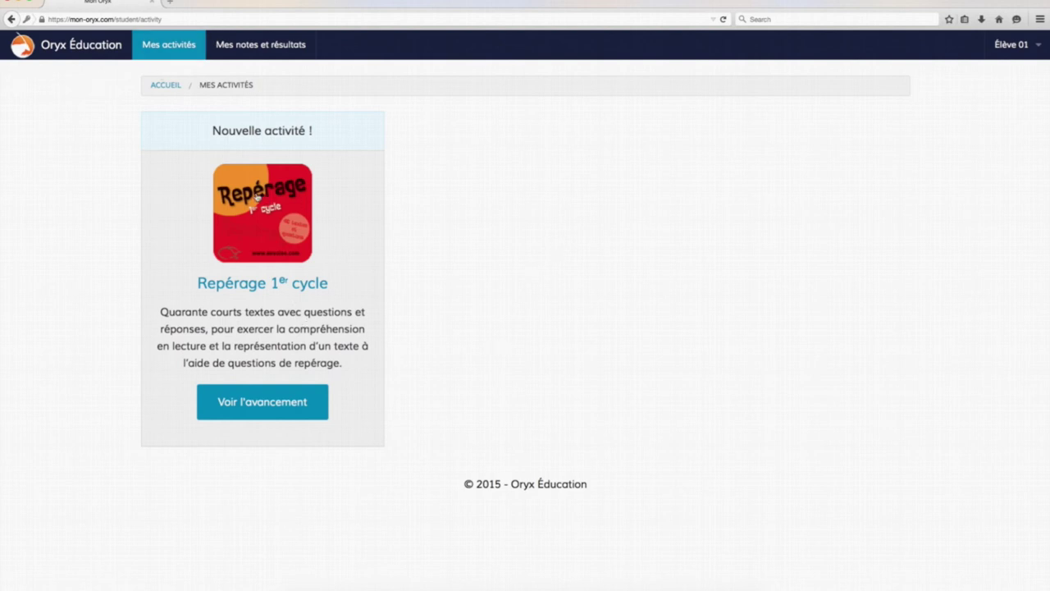
# Open Repérage 1er cycle, answer the four otter questions with b, a, b, c, and submit
pyautogui.click(254, 285)
pyautogui.scroll(-5, 510, 238)
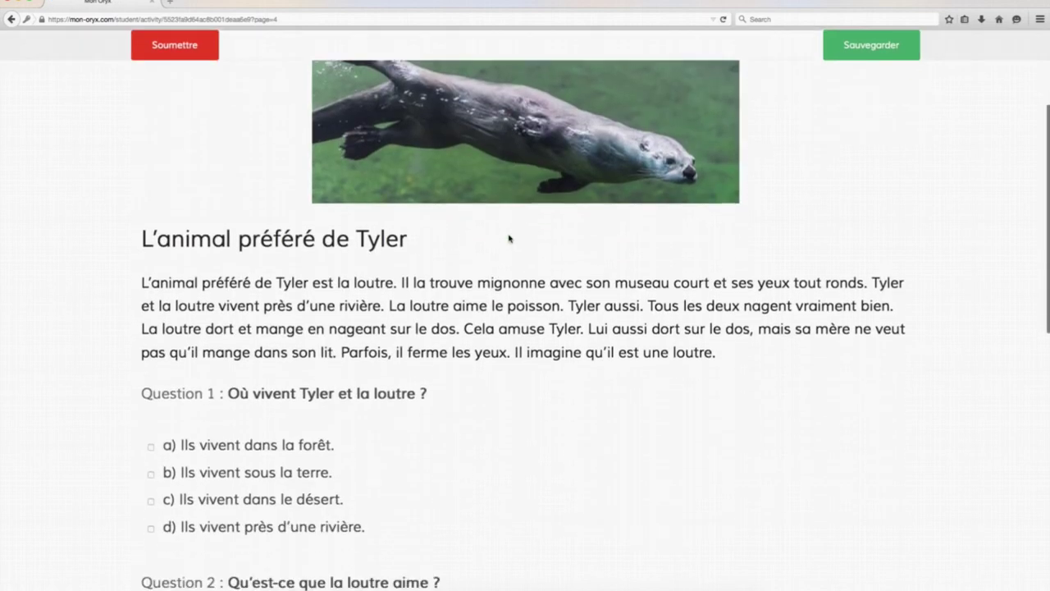
pyautogui.click(151, 393)
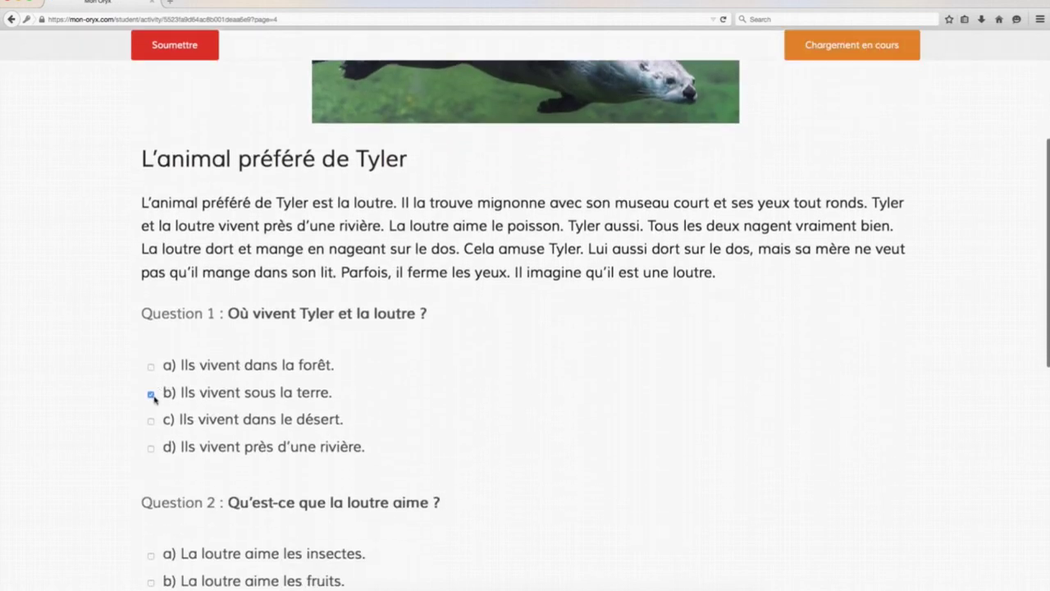
pyautogui.click(151, 557)
pyautogui.scroll(-6, 151, 525)
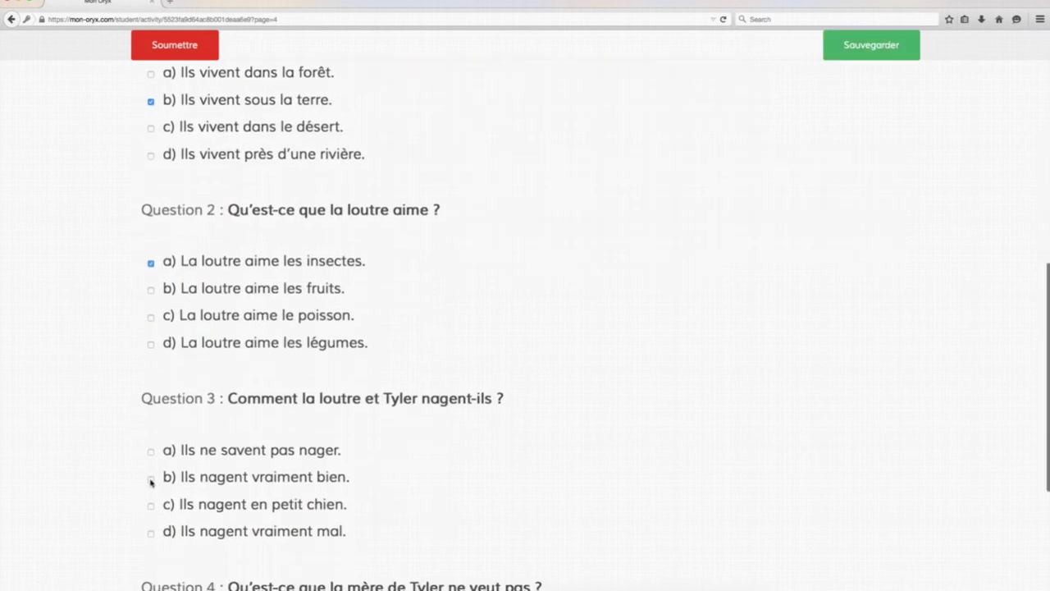
pyautogui.click(151, 478)
pyautogui.scroll(-5, 146, 451)
pyautogui.click(151, 436)
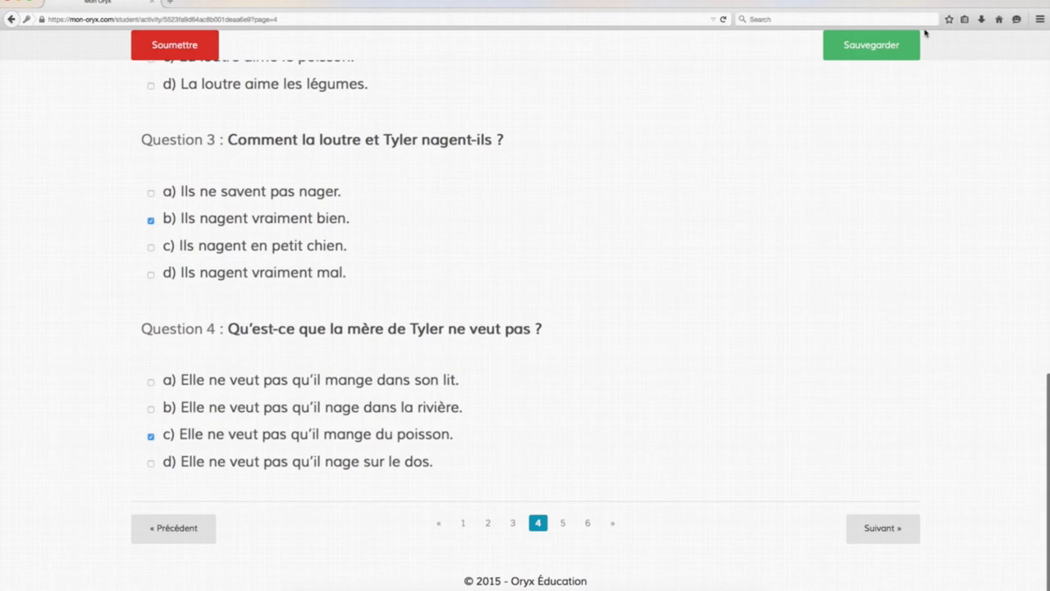
pyautogui.click(165, 49)
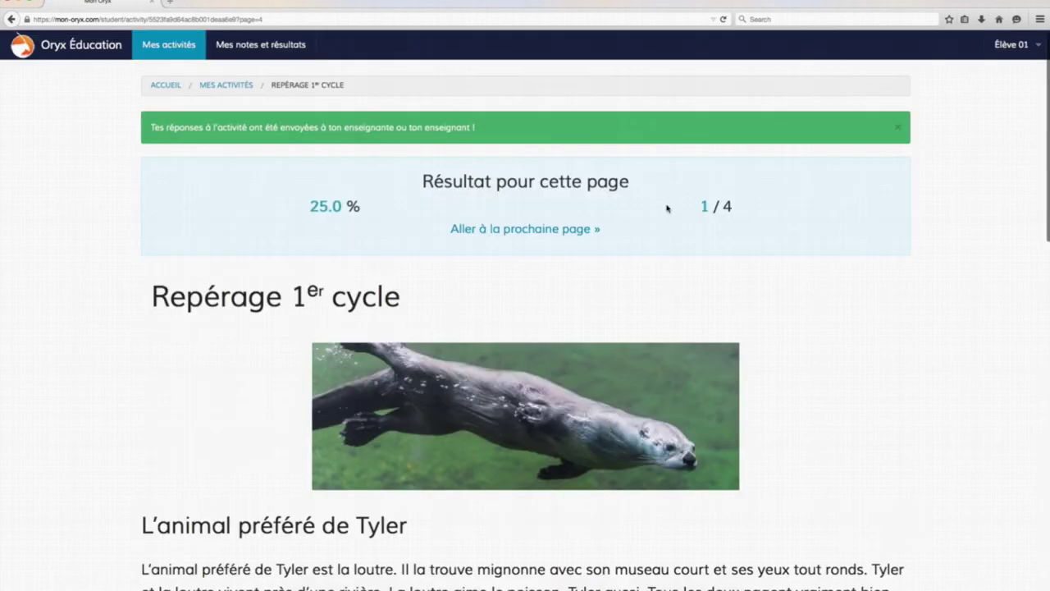
# Review the marked answers and move on to page 5, the spider text « Les araignées »
pyautogui.scroll(-2, 318, 297)
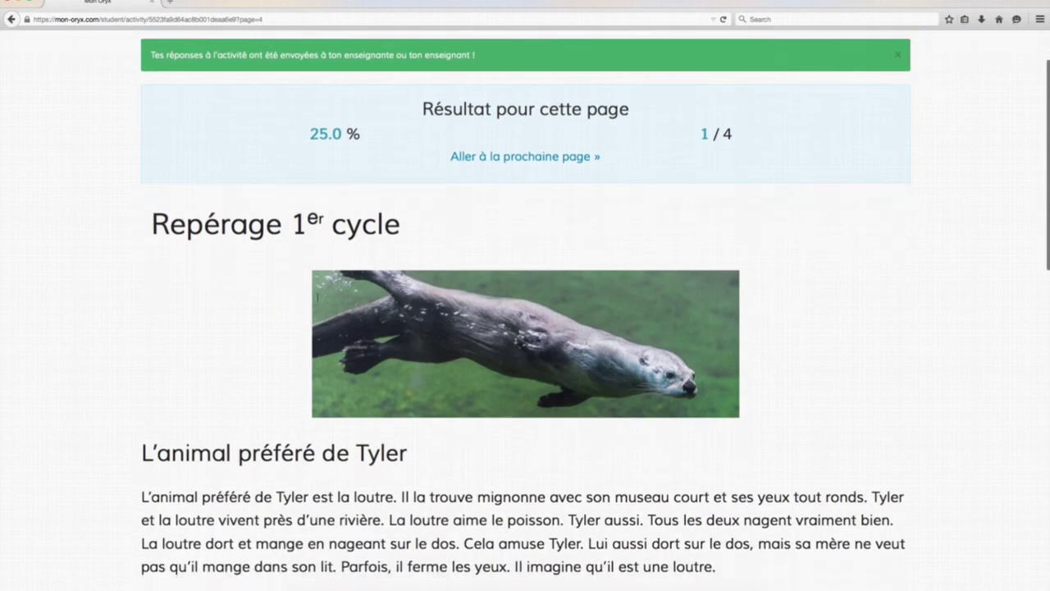
pyautogui.scroll(-10, 318, 297)
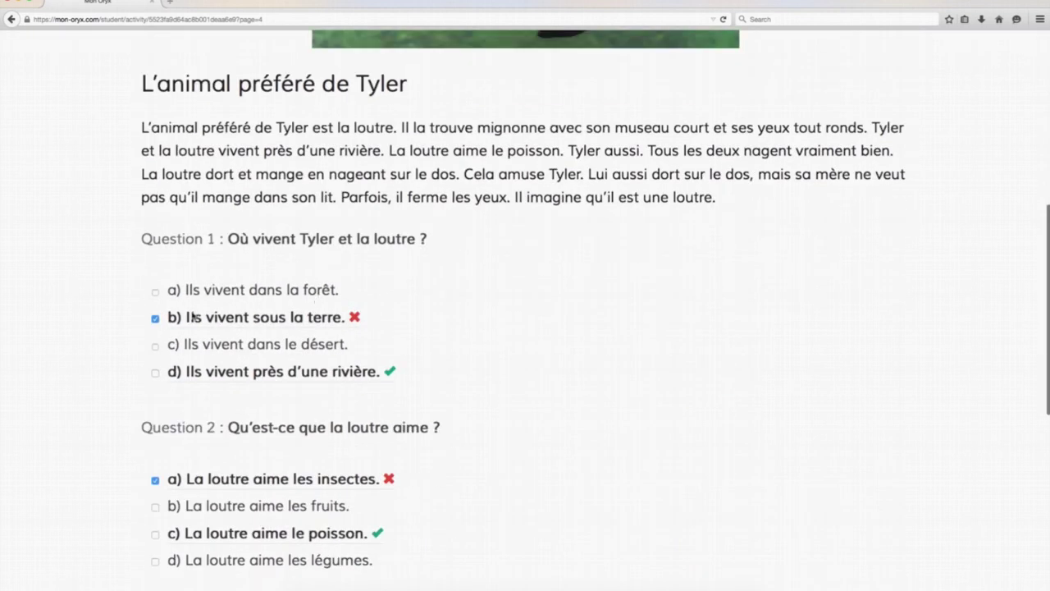
pyautogui.scroll(-1, 140, 338)
pyautogui.scroll(-3, 141, 338)
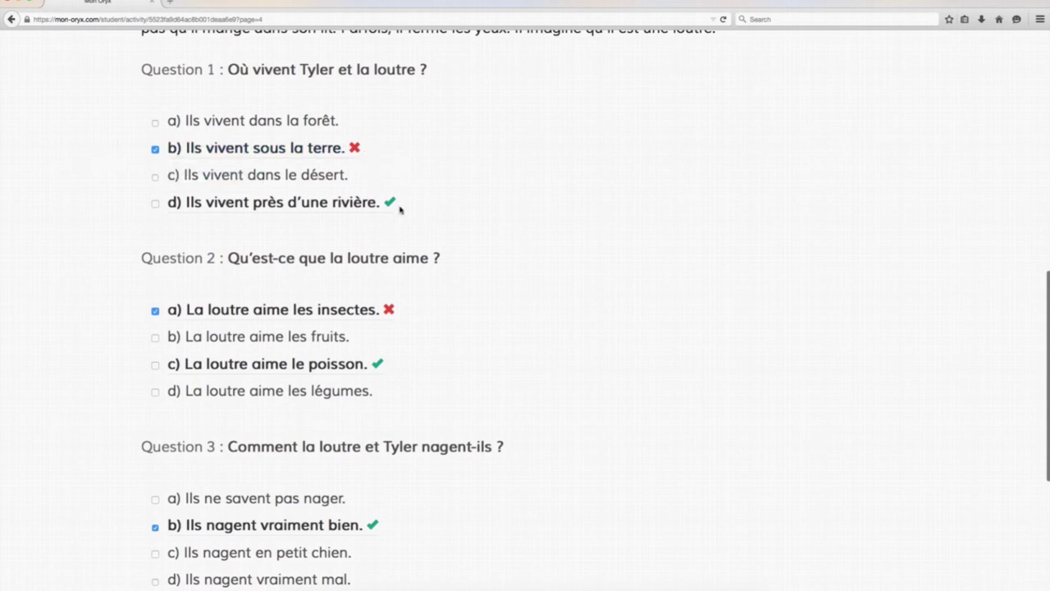
pyautogui.scroll(-7, 452, 345)
pyautogui.click(883, 528)
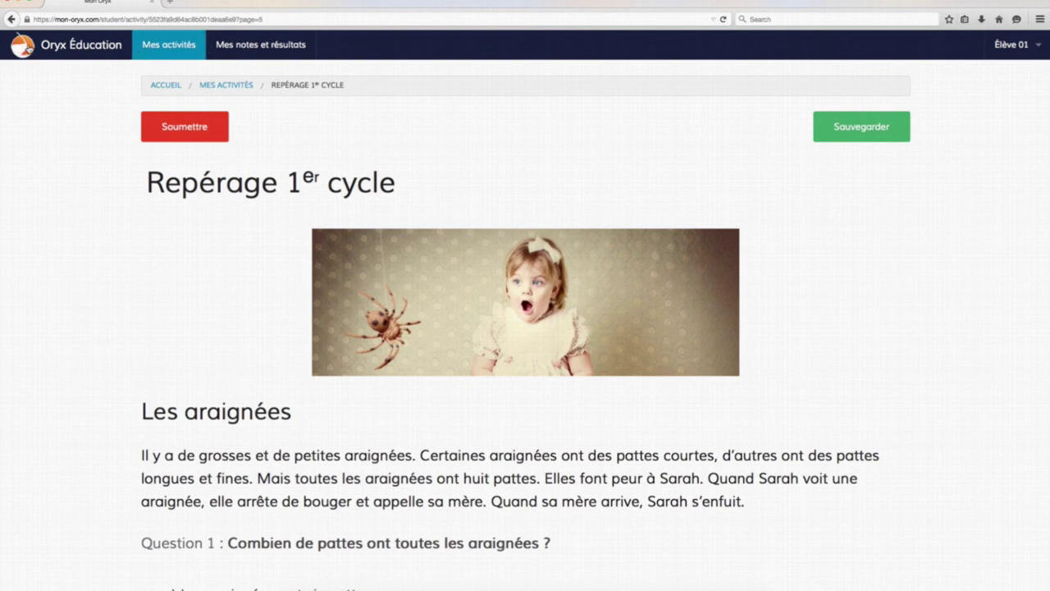
pyautogui.scroll(-1, 37, 48)
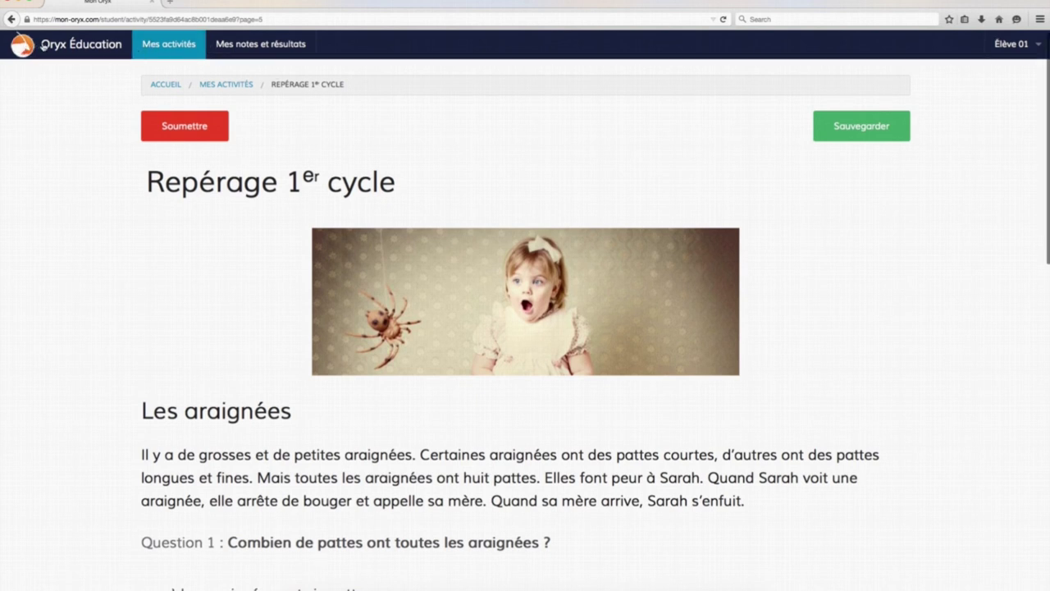
pyautogui.click(321, 18)
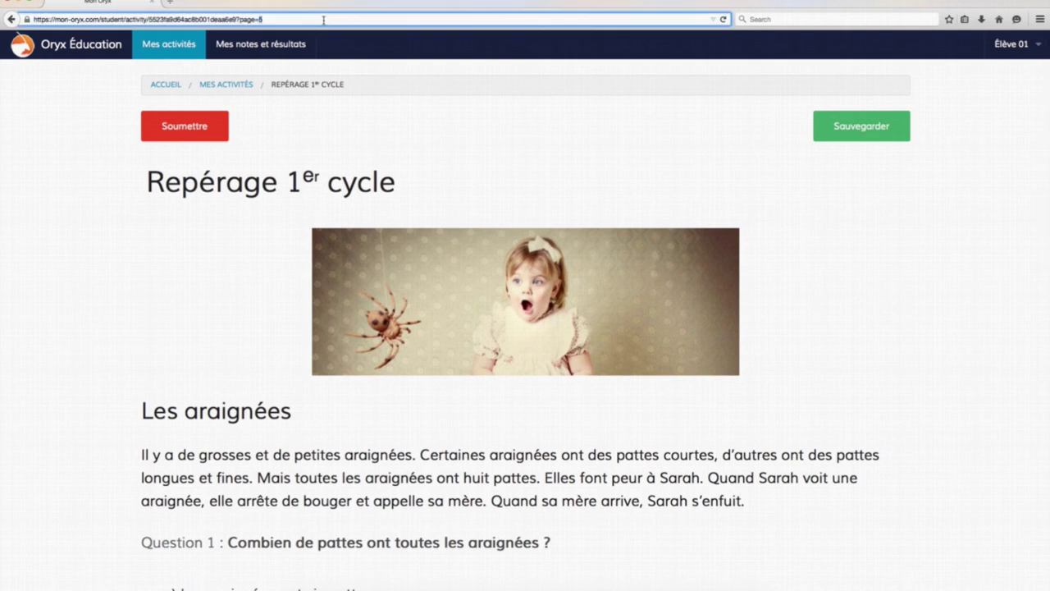